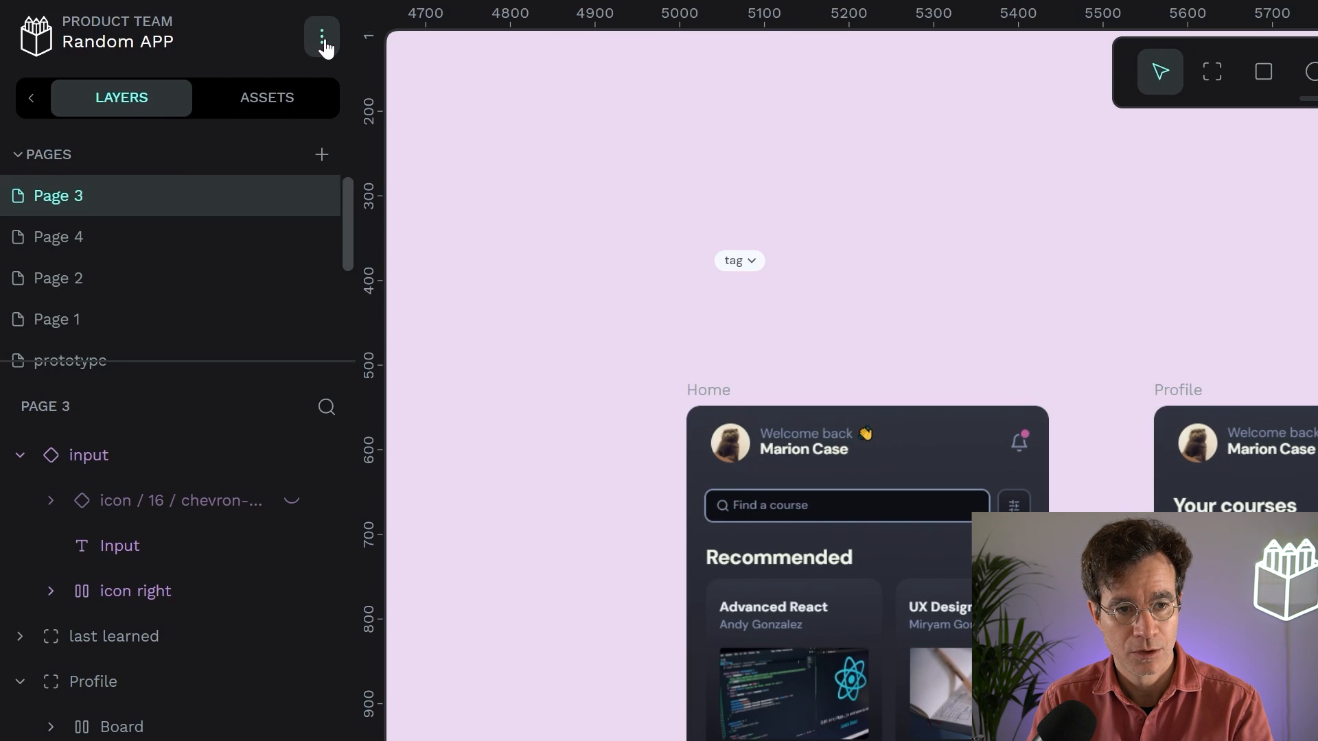
Show the main menu's Preferences submenu with snapping options and the light-theme switch.
click(322, 41)
mouse_move(393, 210)
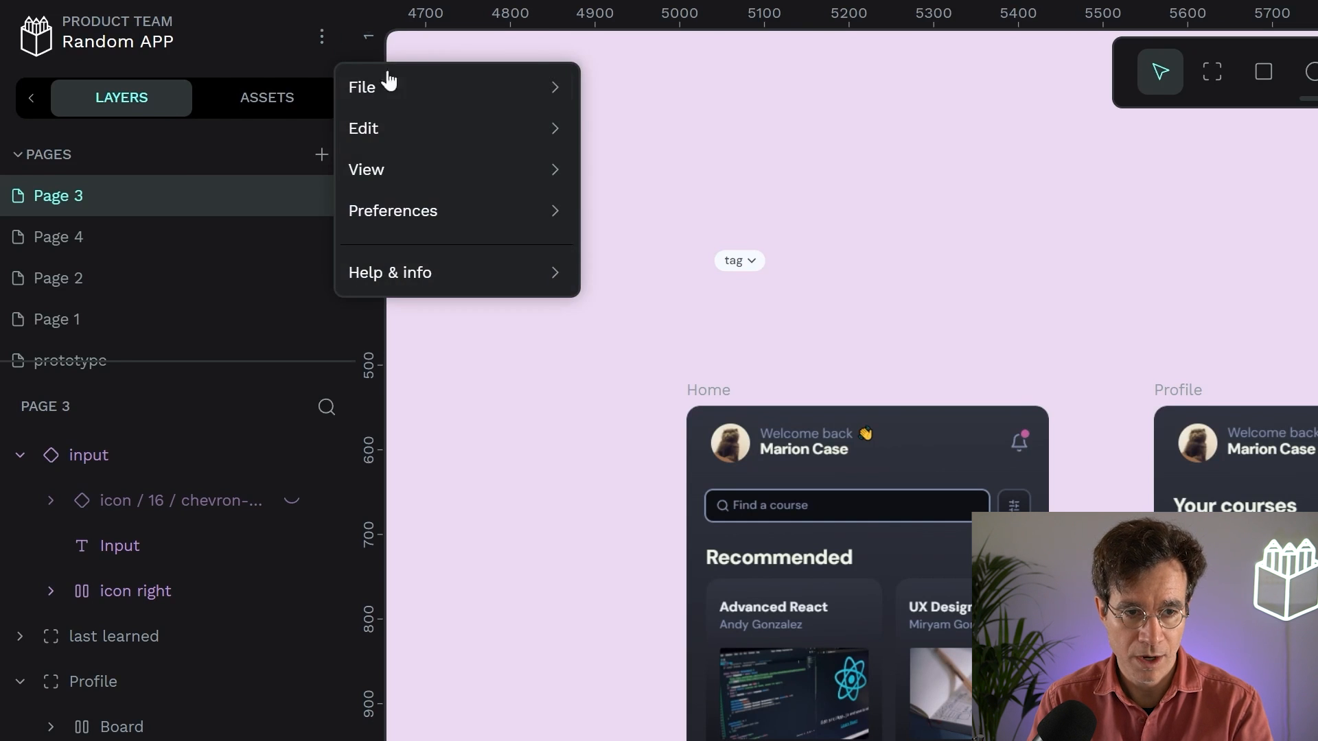
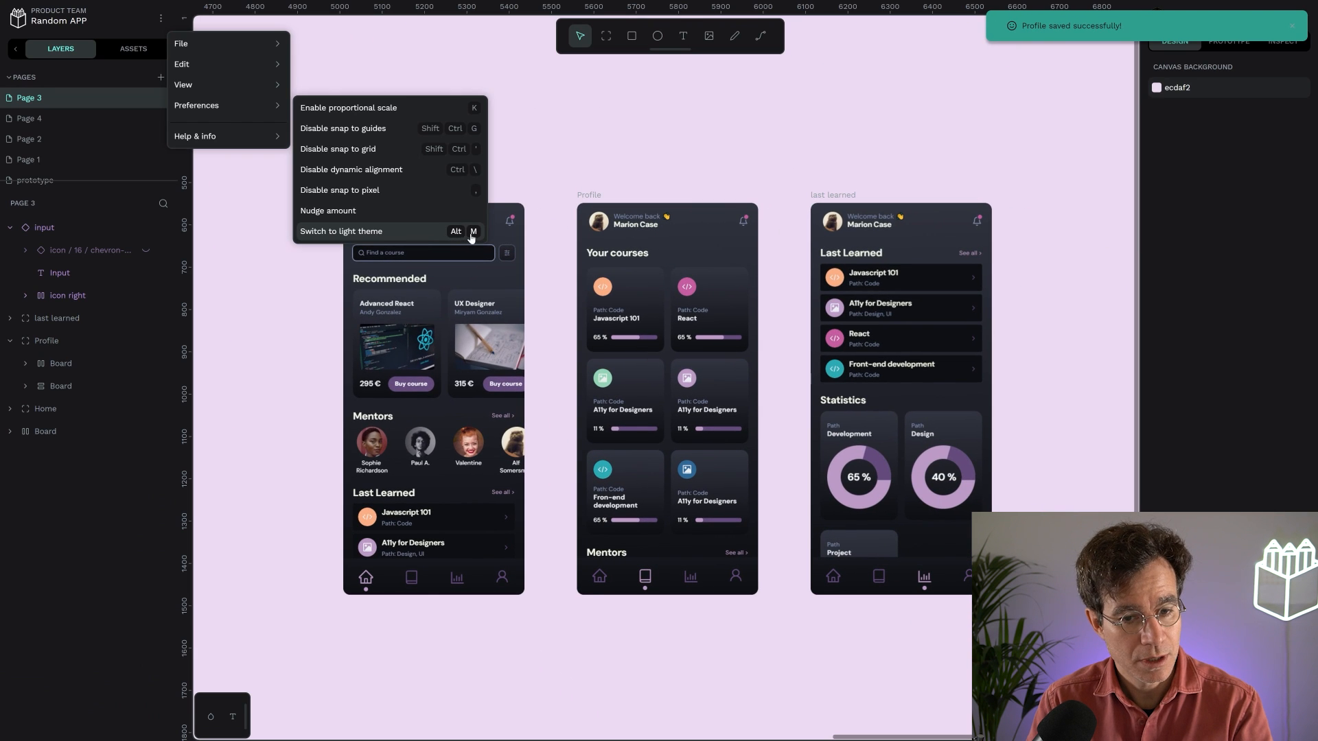
Dismiss the main menu and toggle the interface theme with Alt+M.
click(594, 147)
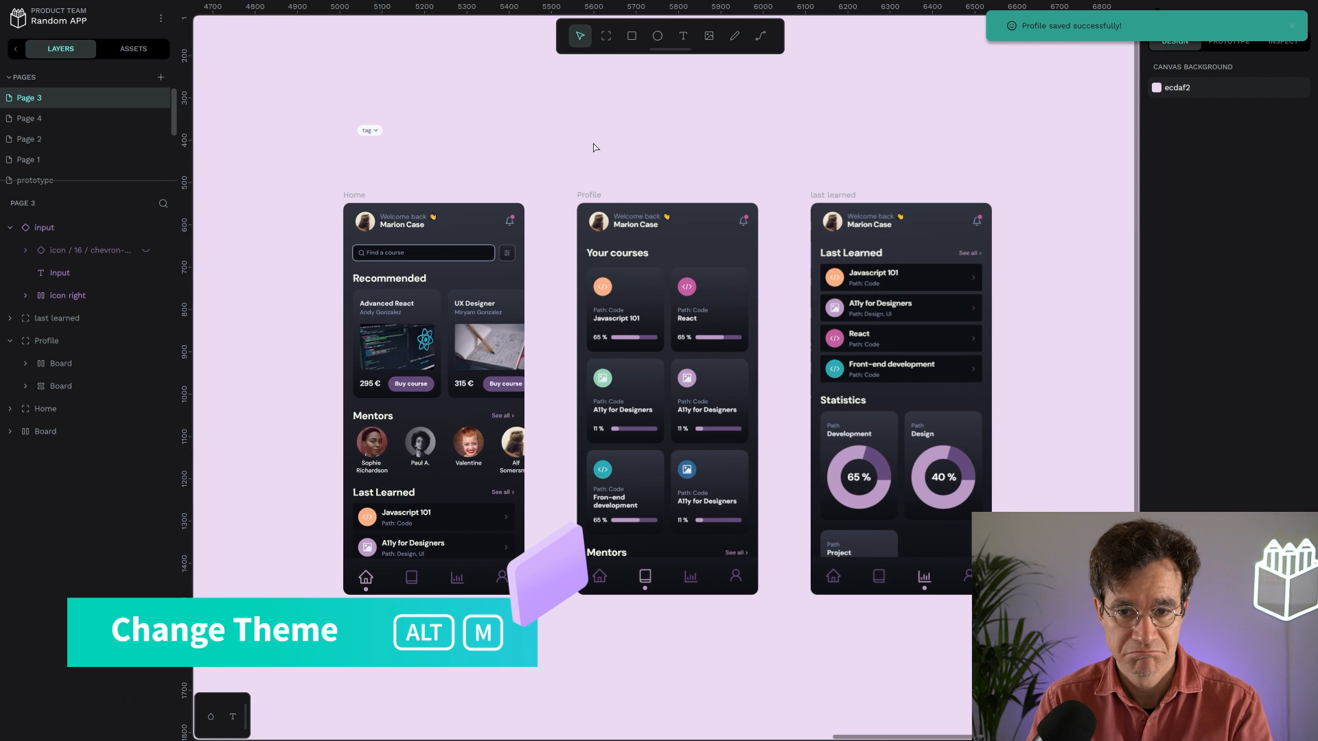
key(alt+m)
key(alt+m)
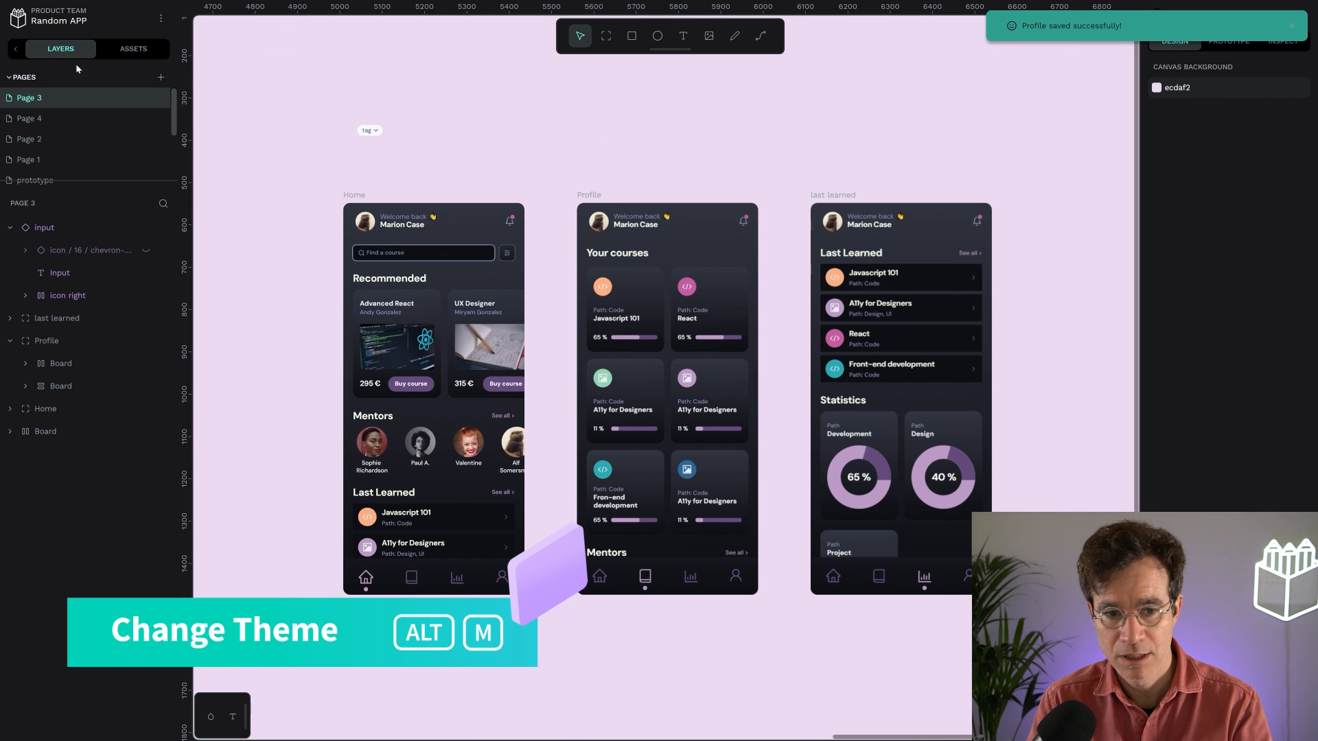
Return to the dashboard and reach the account settings from the profile menu.
click(18, 20)
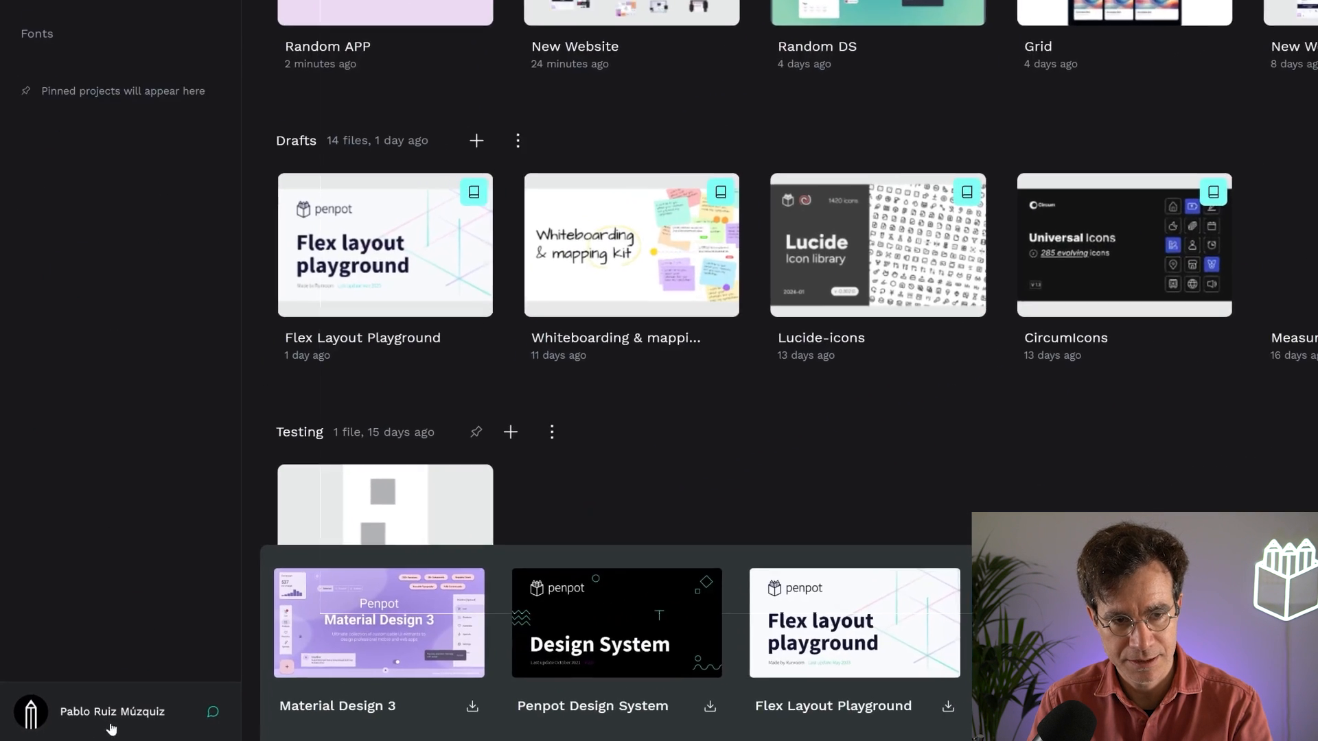
click(103, 709)
click(80, 235)
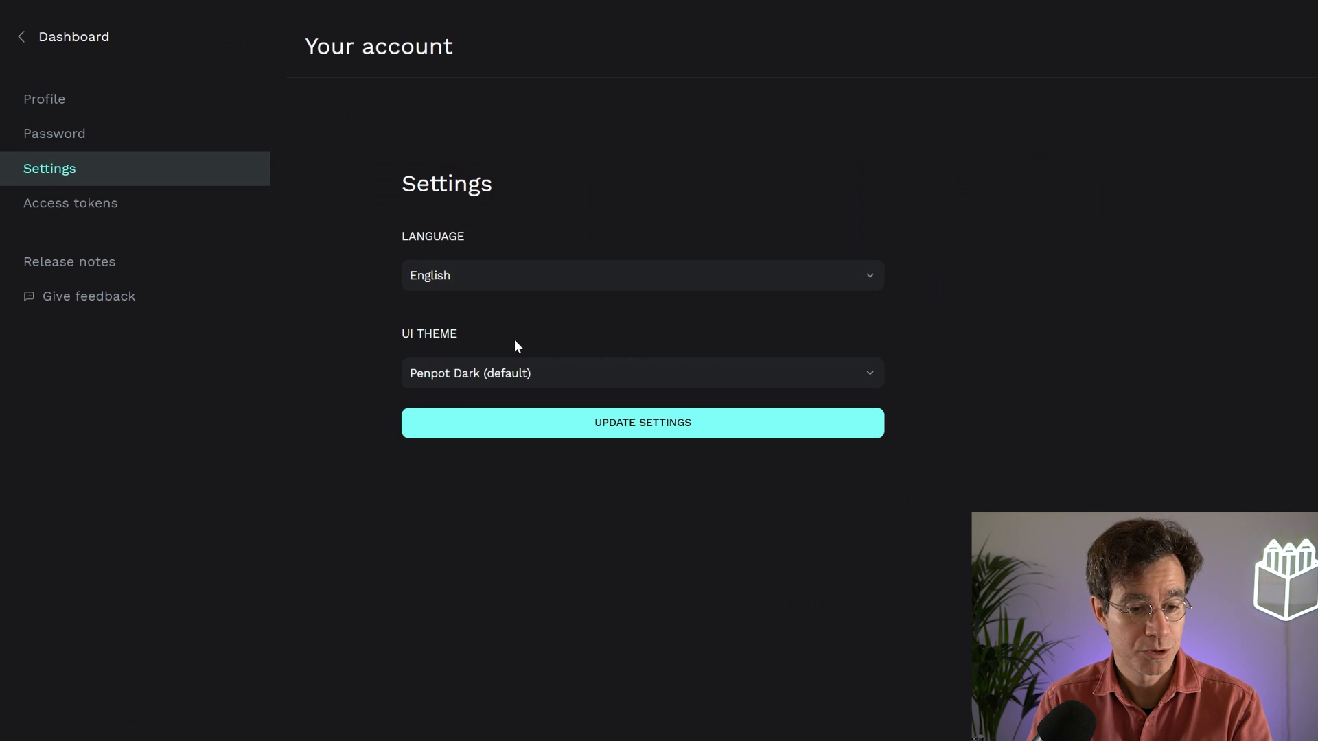
Choose Penpot Light as the UI theme and update the settings.
click(482, 377)
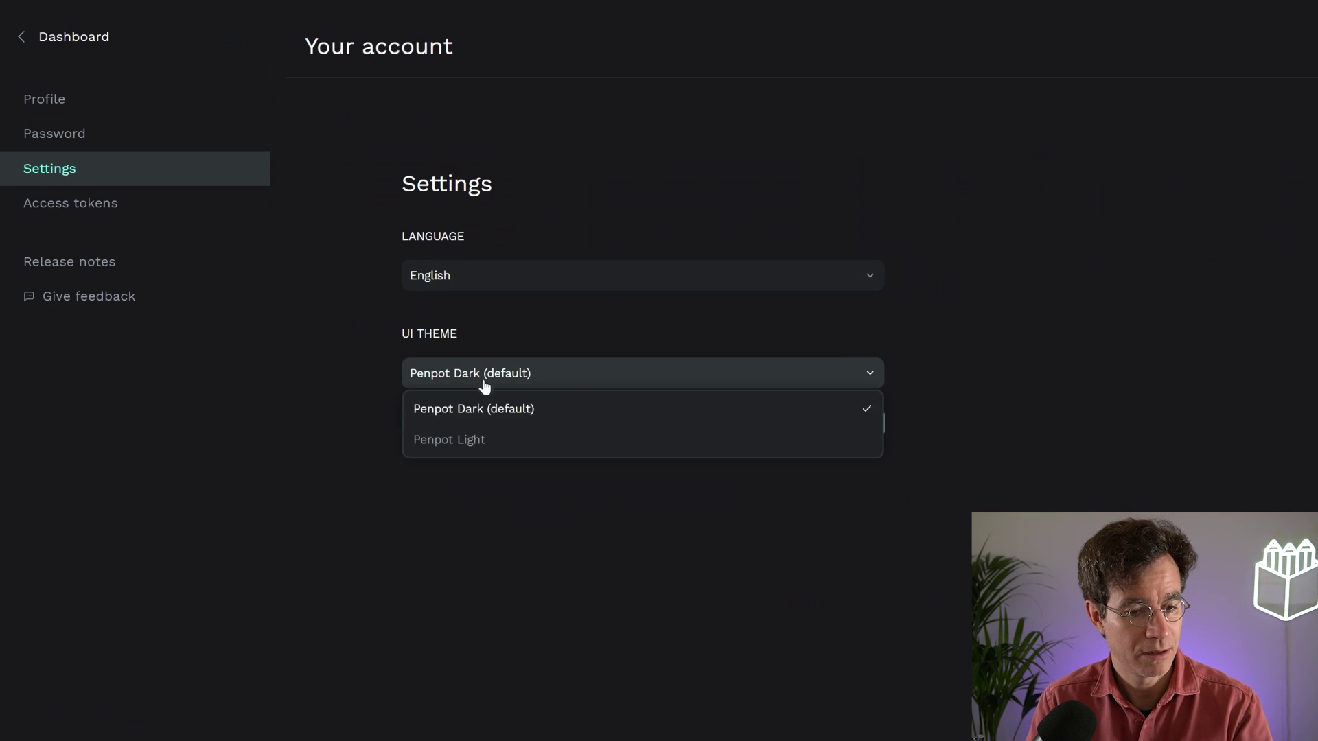
click(471, 444)
click(606, 436)
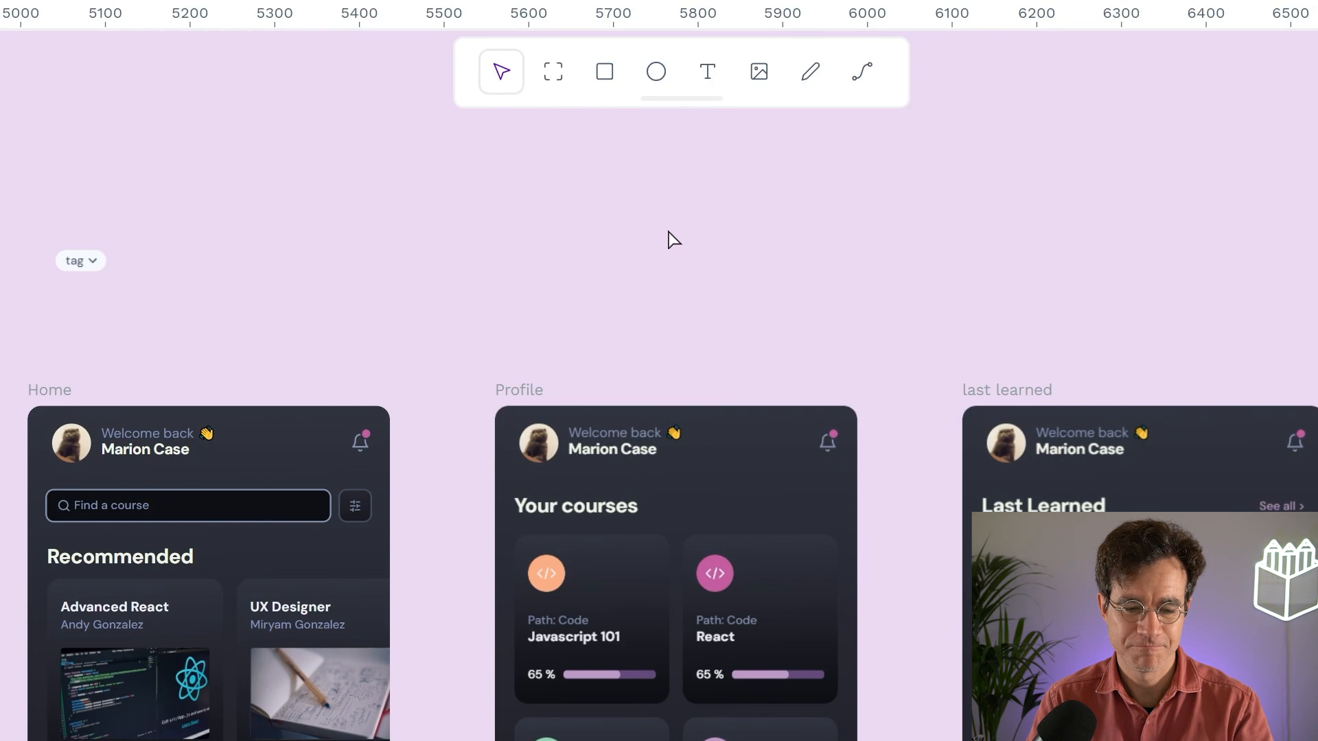
click(604, 72)
drag(474, 152, 578, 214)
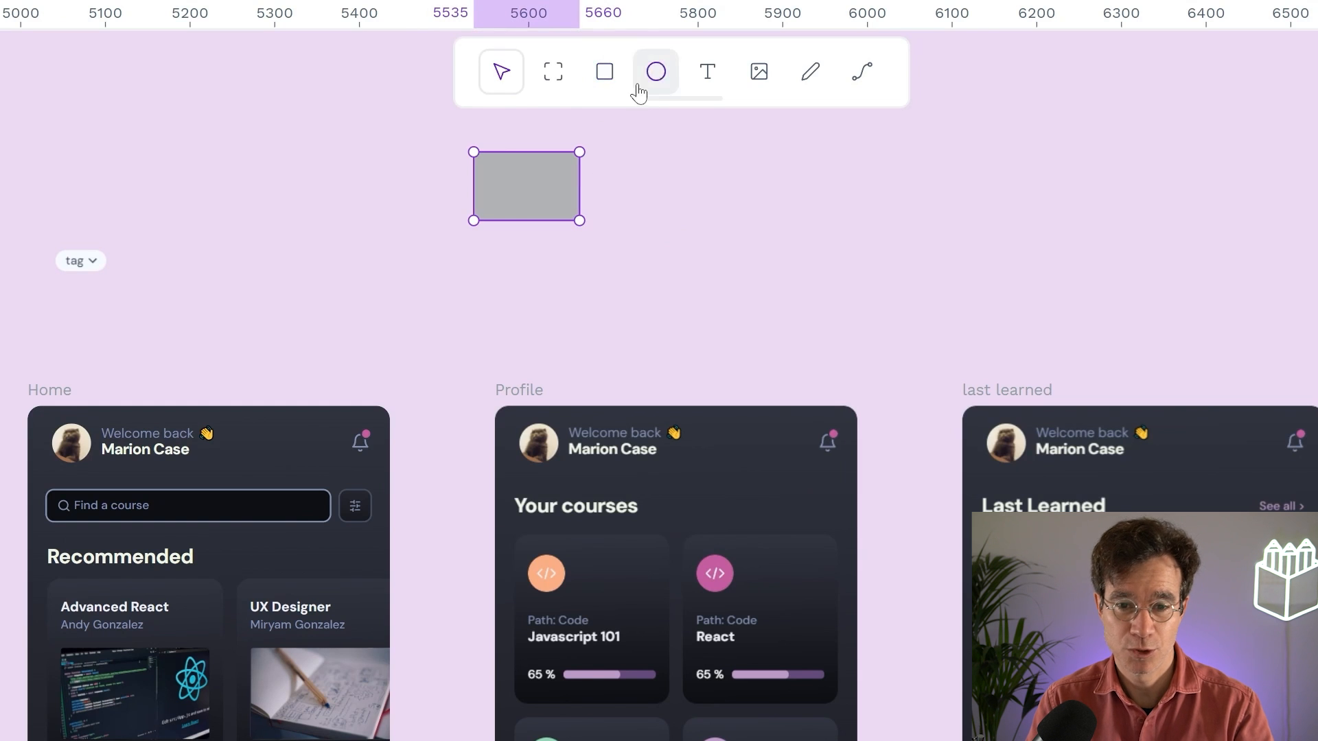
click(553, 74)
drag(630, 131, 723, 220)
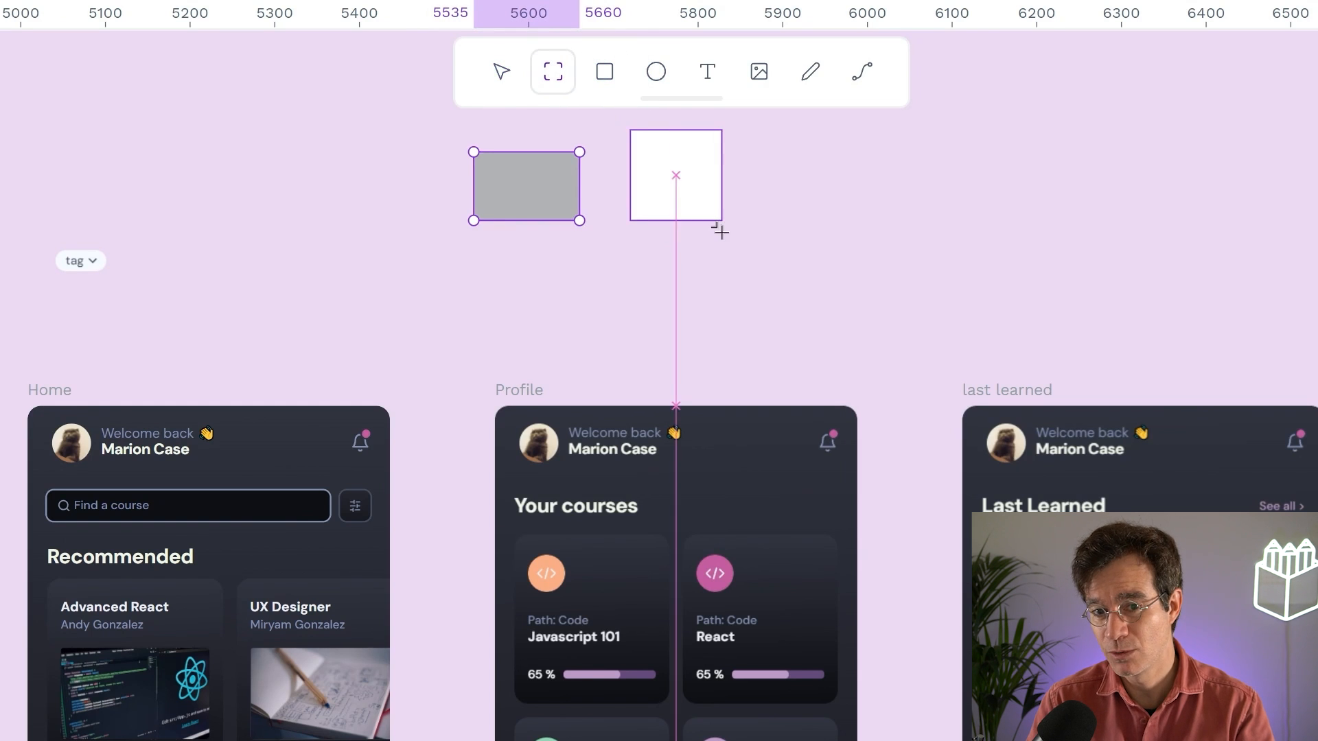
drag(847, 255, 495, 164)
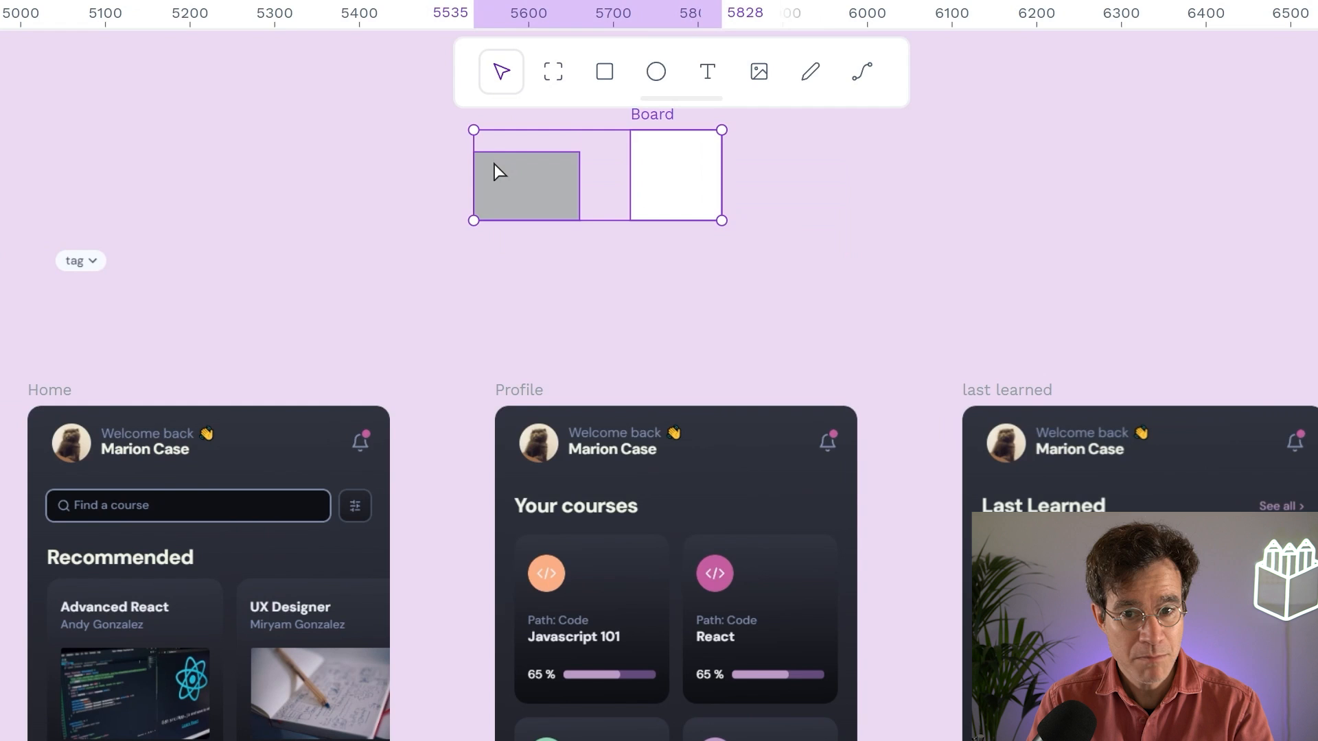
key(Delete)
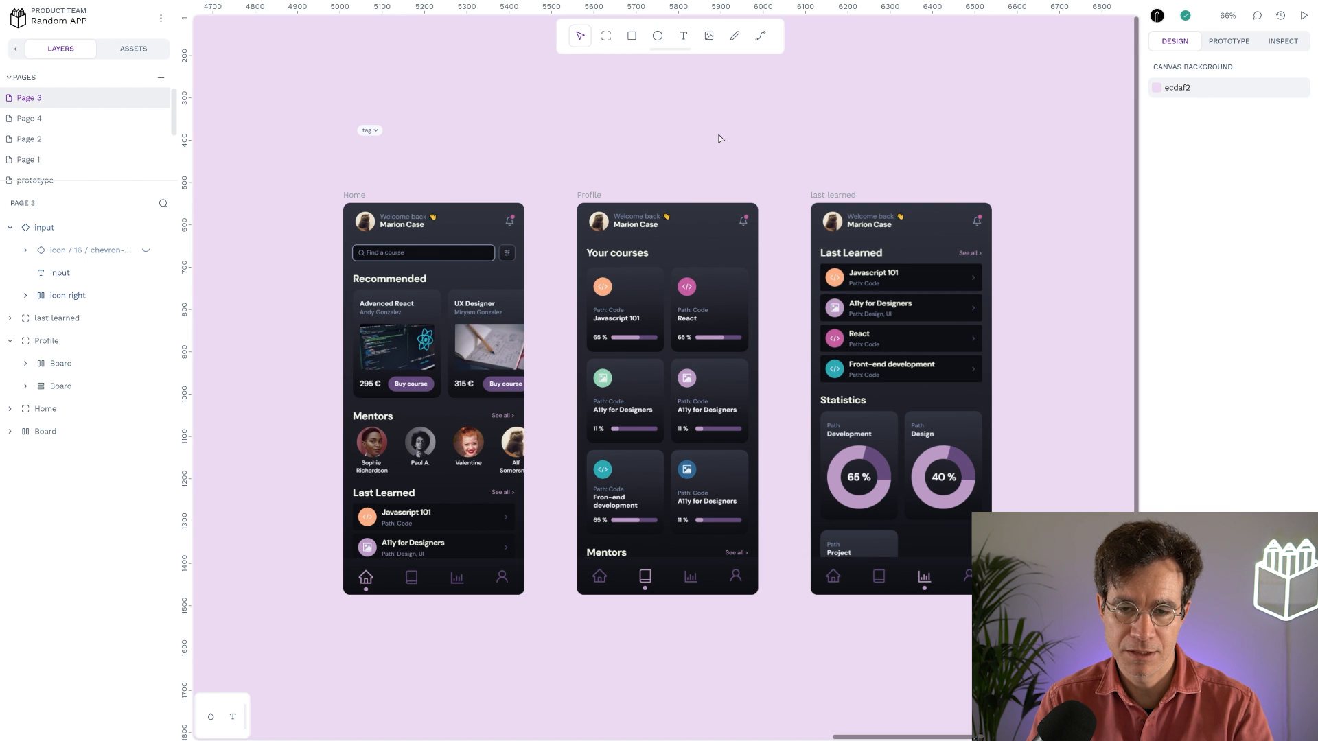
click(675, 52)
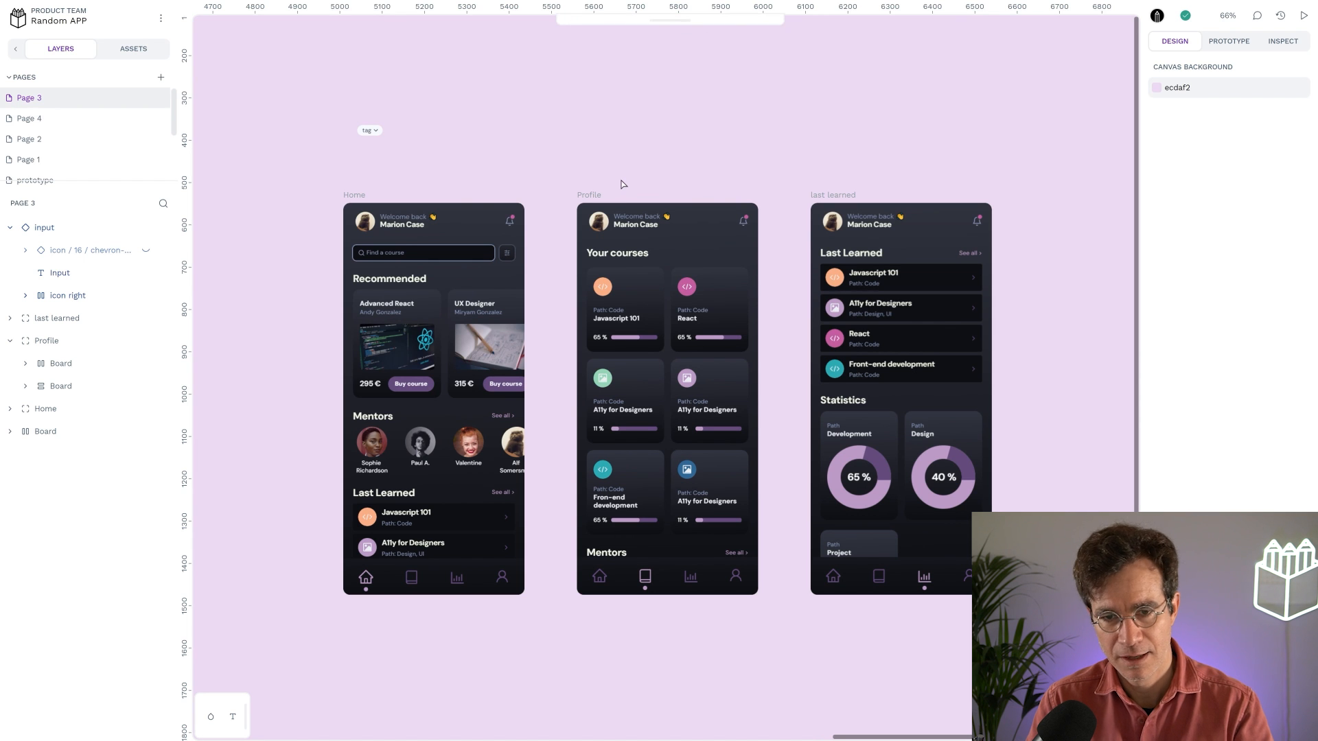
click(675, 25)
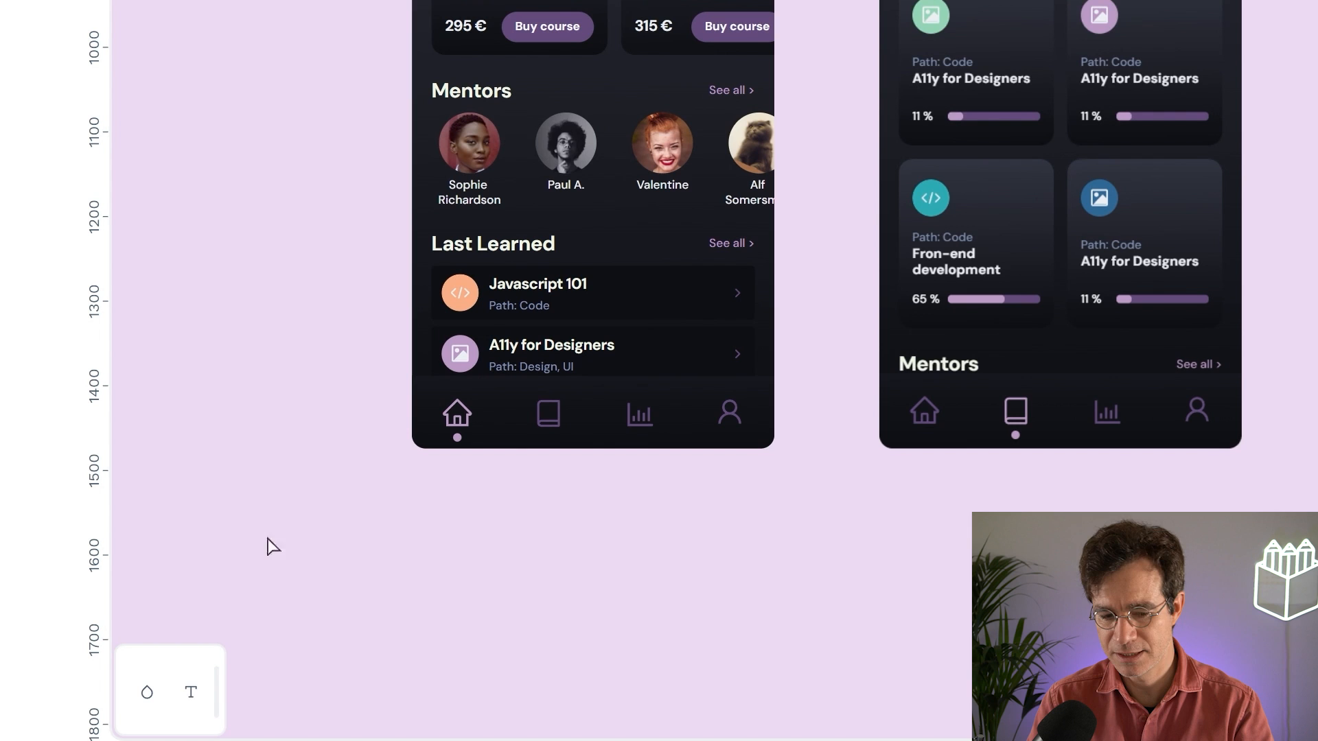
click(149, 696)
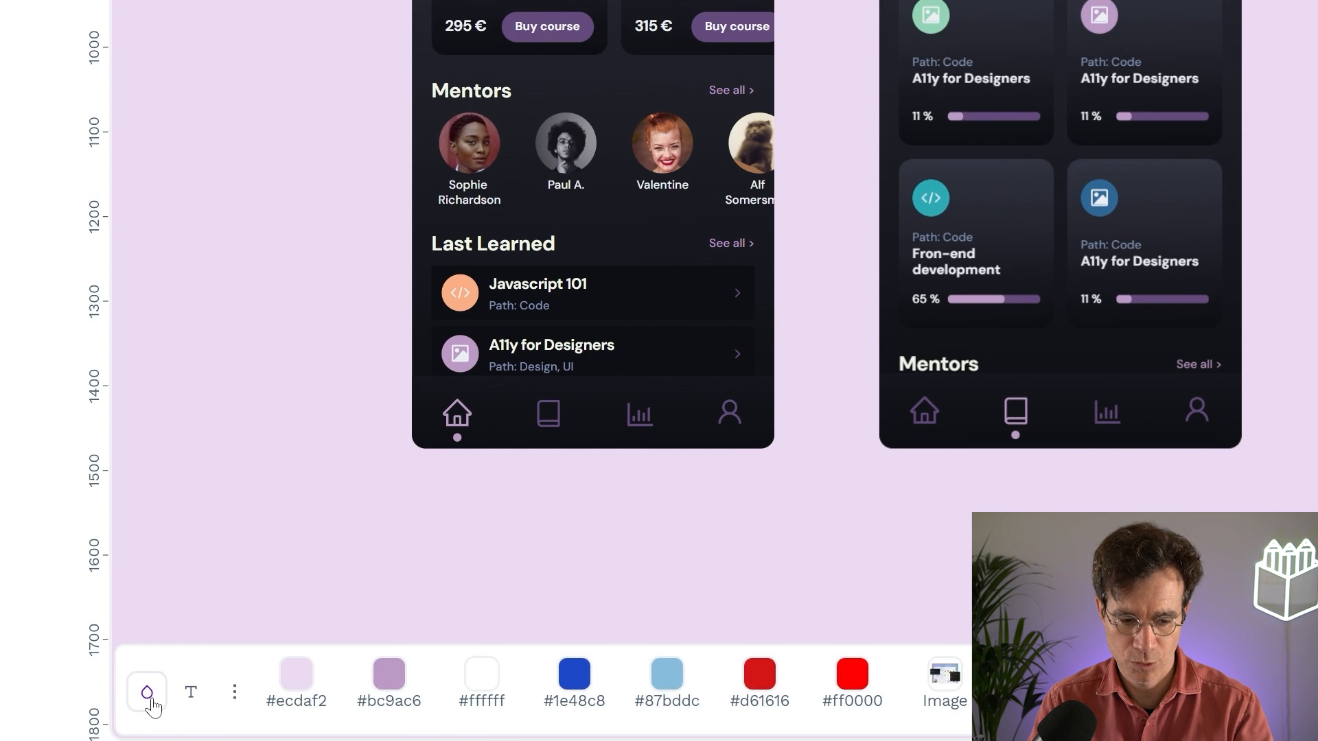
click(149, 699)
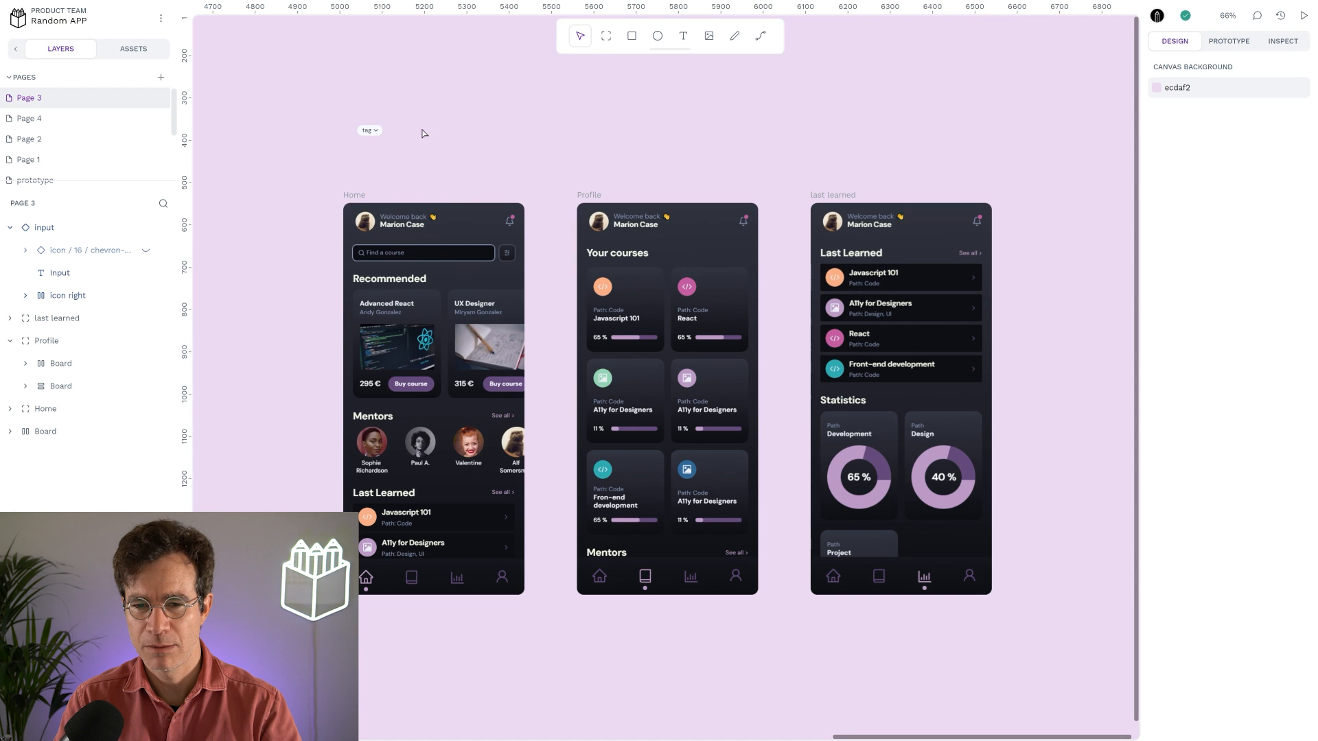
Zoom to the tag input component, start a component swap and dismiss its search.
click(366, 132)
key(shift+2)
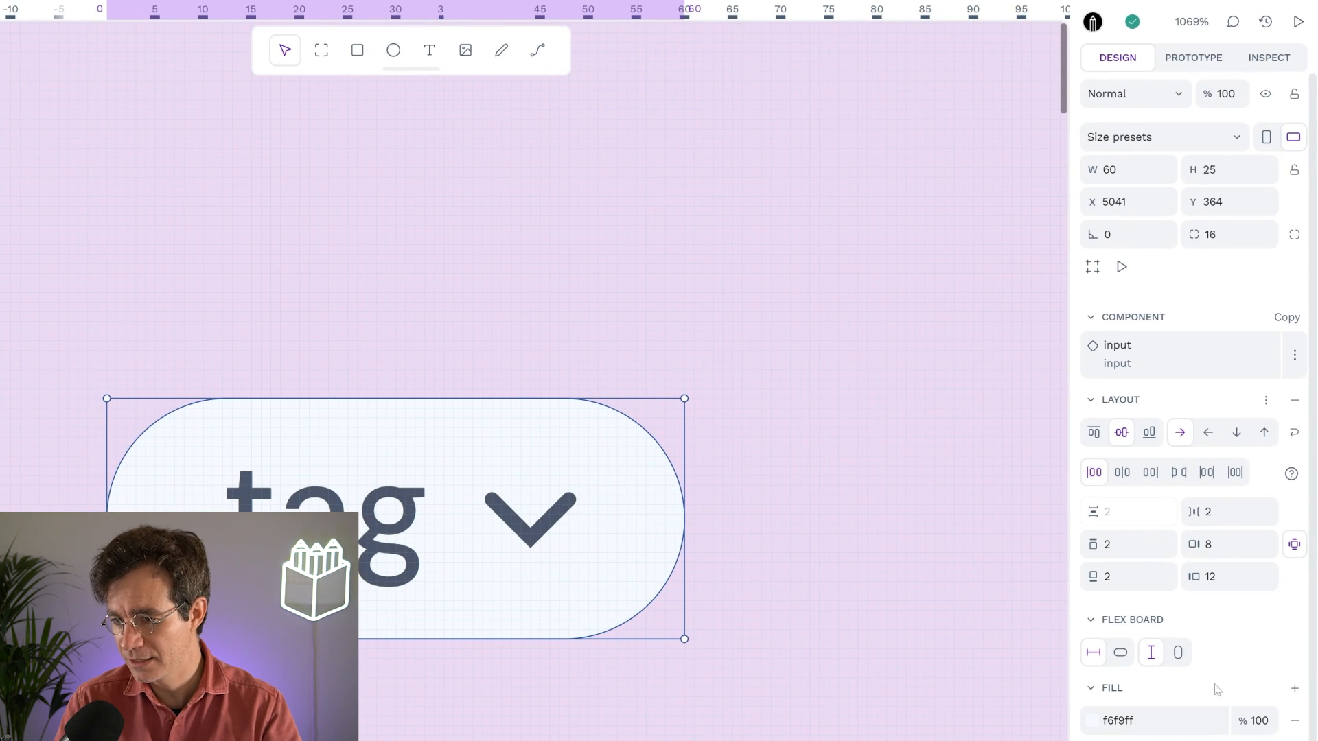
scroll(1207, 685, down, 2)
scroll(1208, 685, down, 1)
scroll(1216, 674, up, 3)
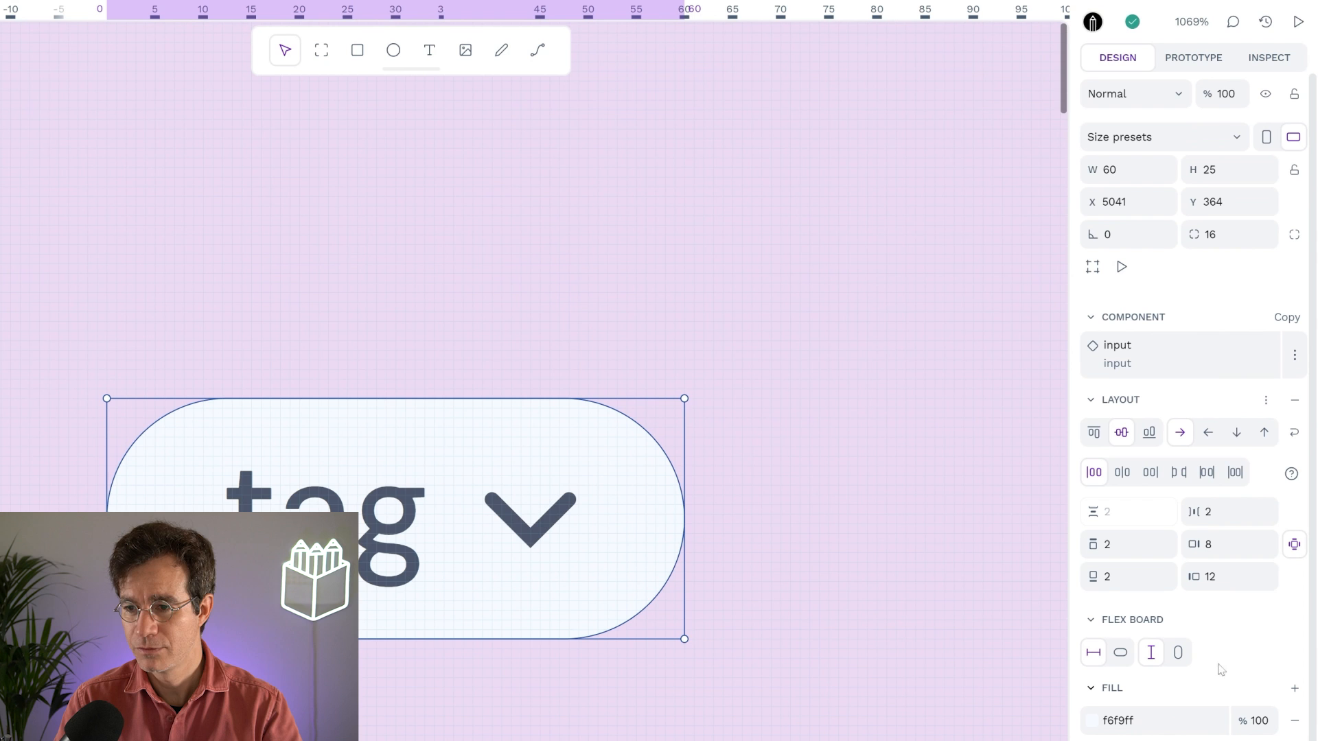
click(1158, 361)
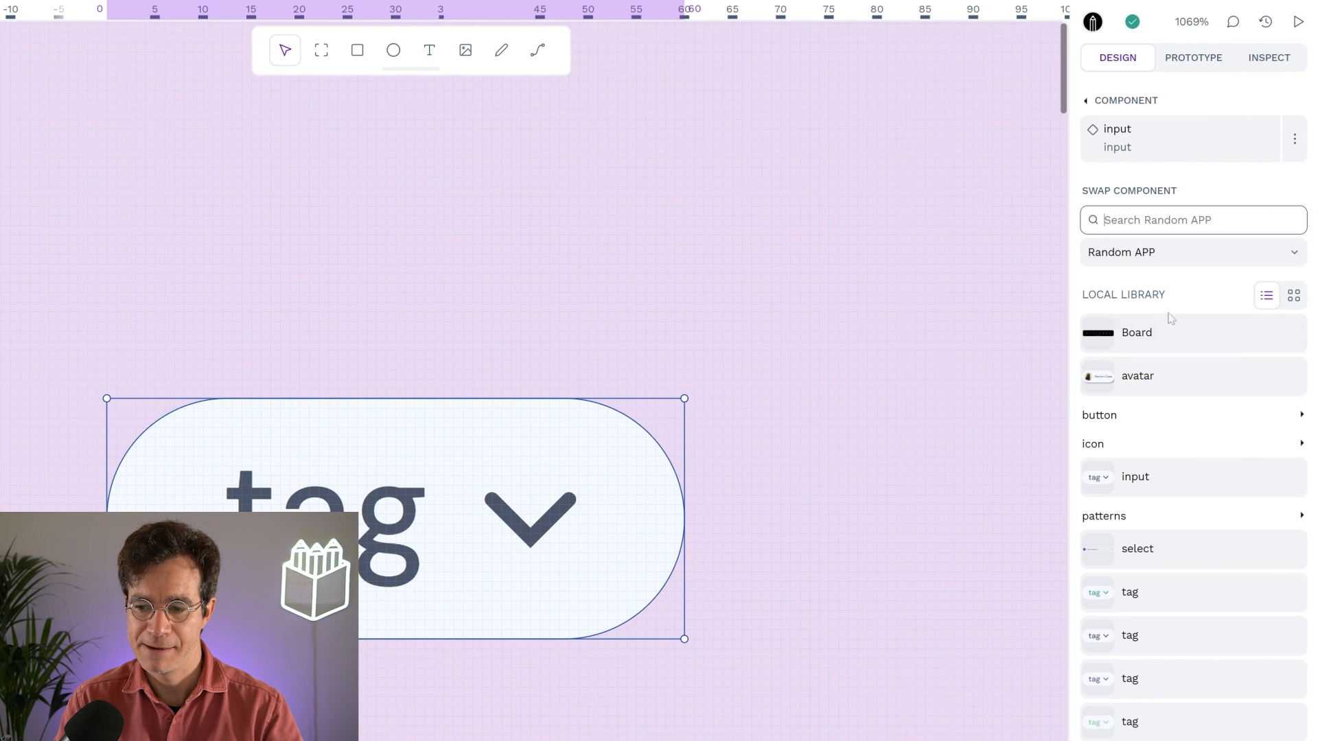
click(1164, 432)
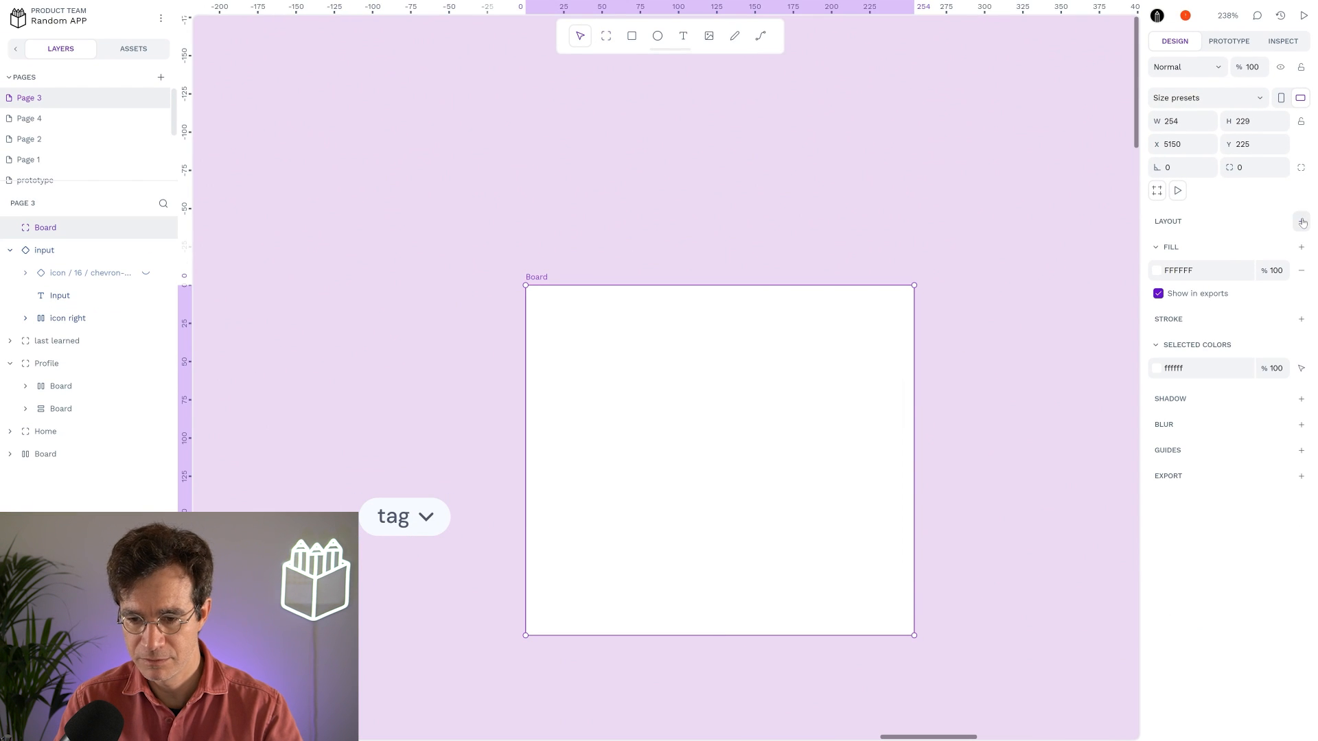
Give the Board a grid layout, finish editing the 3×3 grid and deselect it.
click(1301, 221)
click(1285, 267)
click(1216, 241)
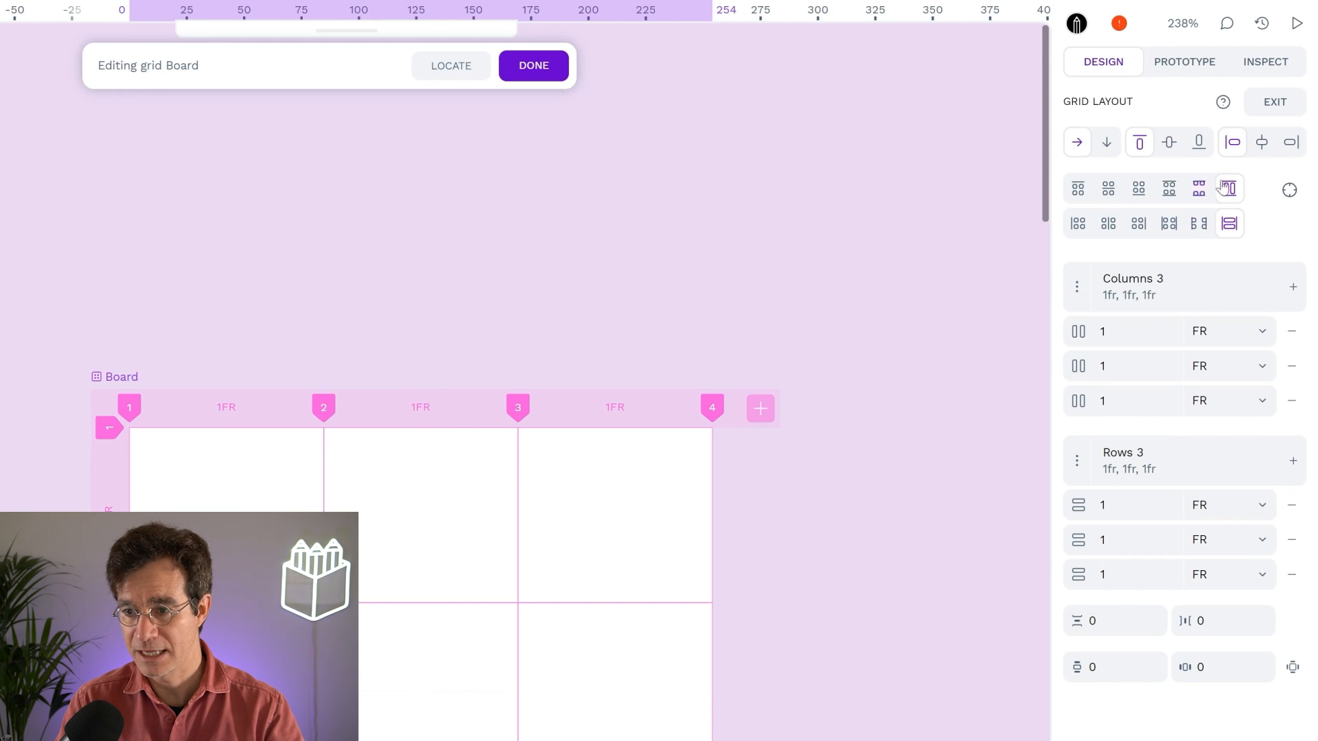
click(1266, 114)
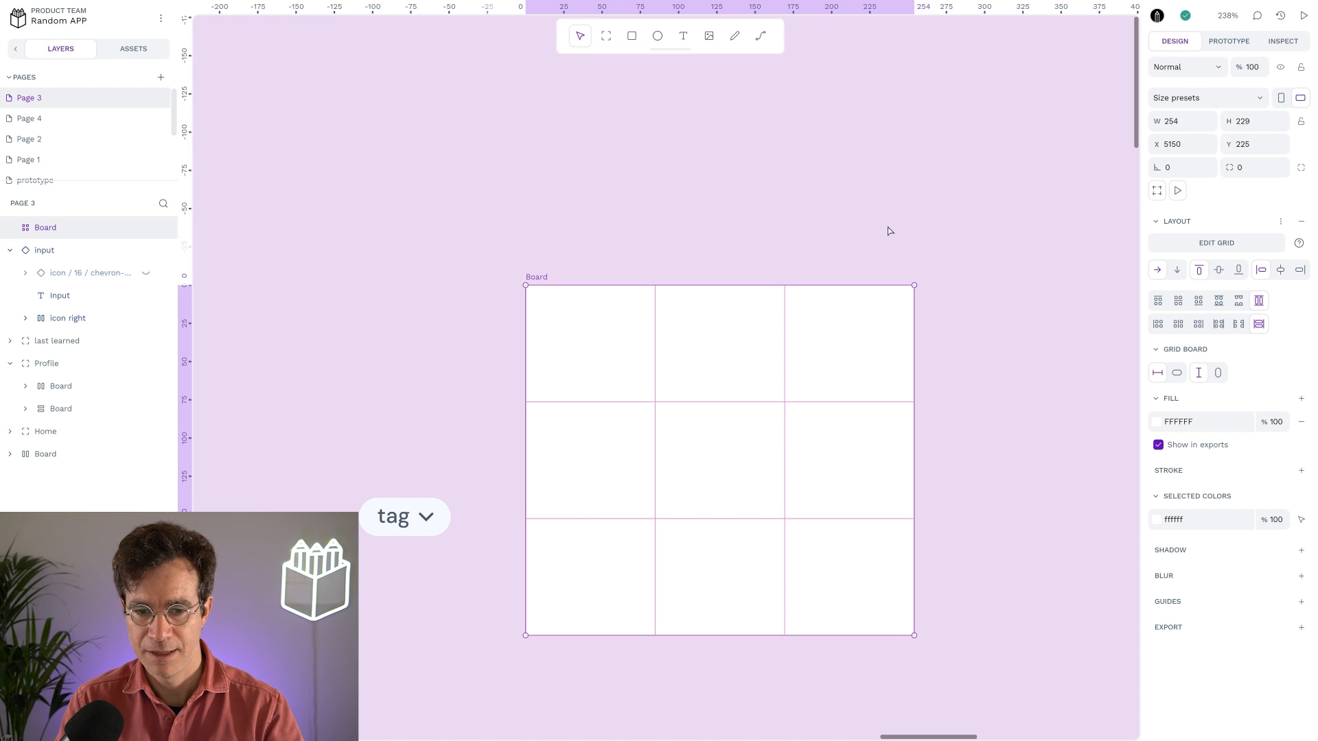
click(822, 212)
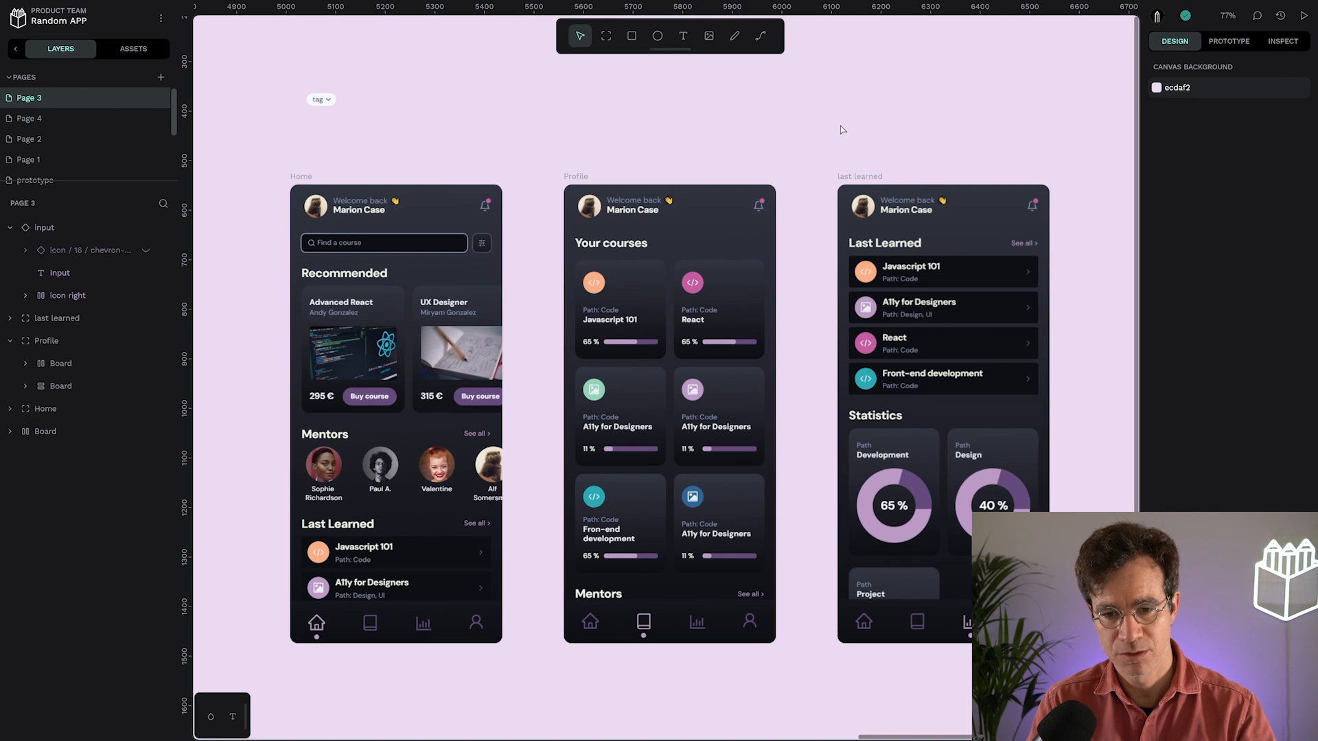
Select the last learned board and collapse its Fill and Selected Colors sections.
click(860, 176)
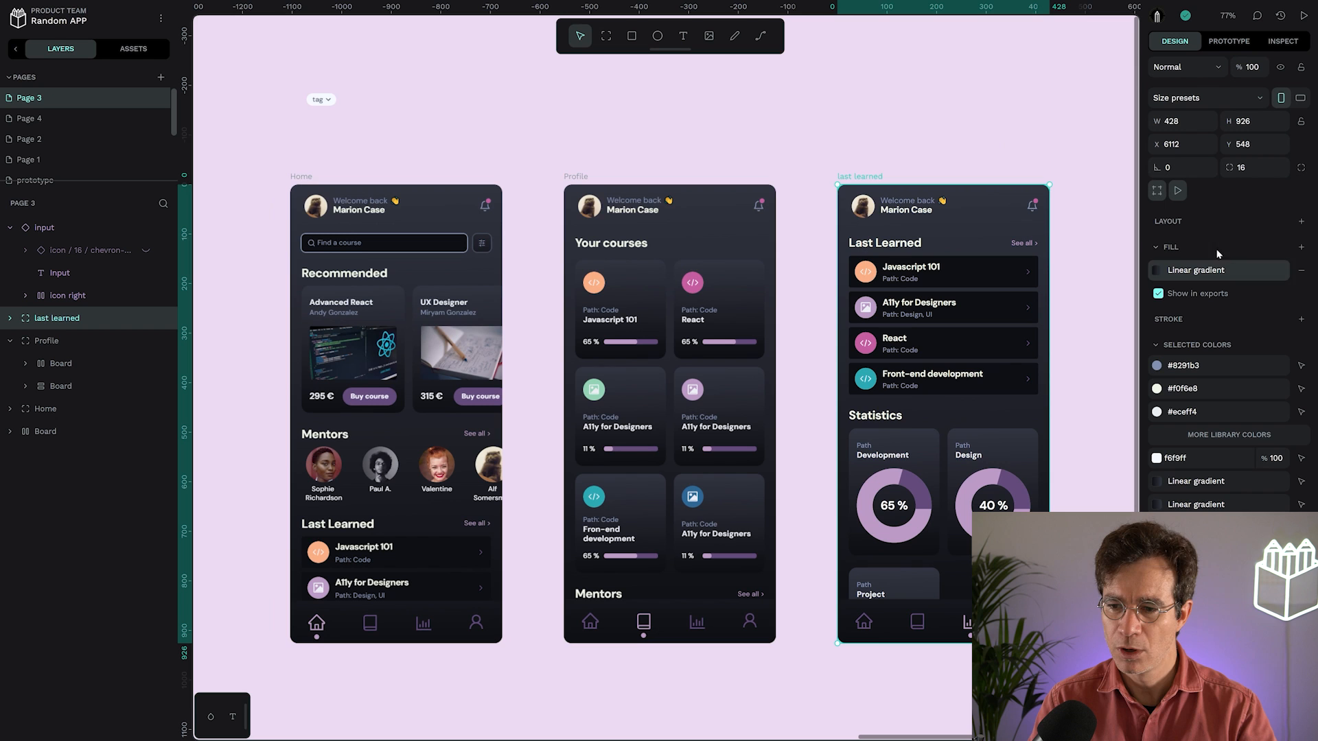
click(1157, 248)
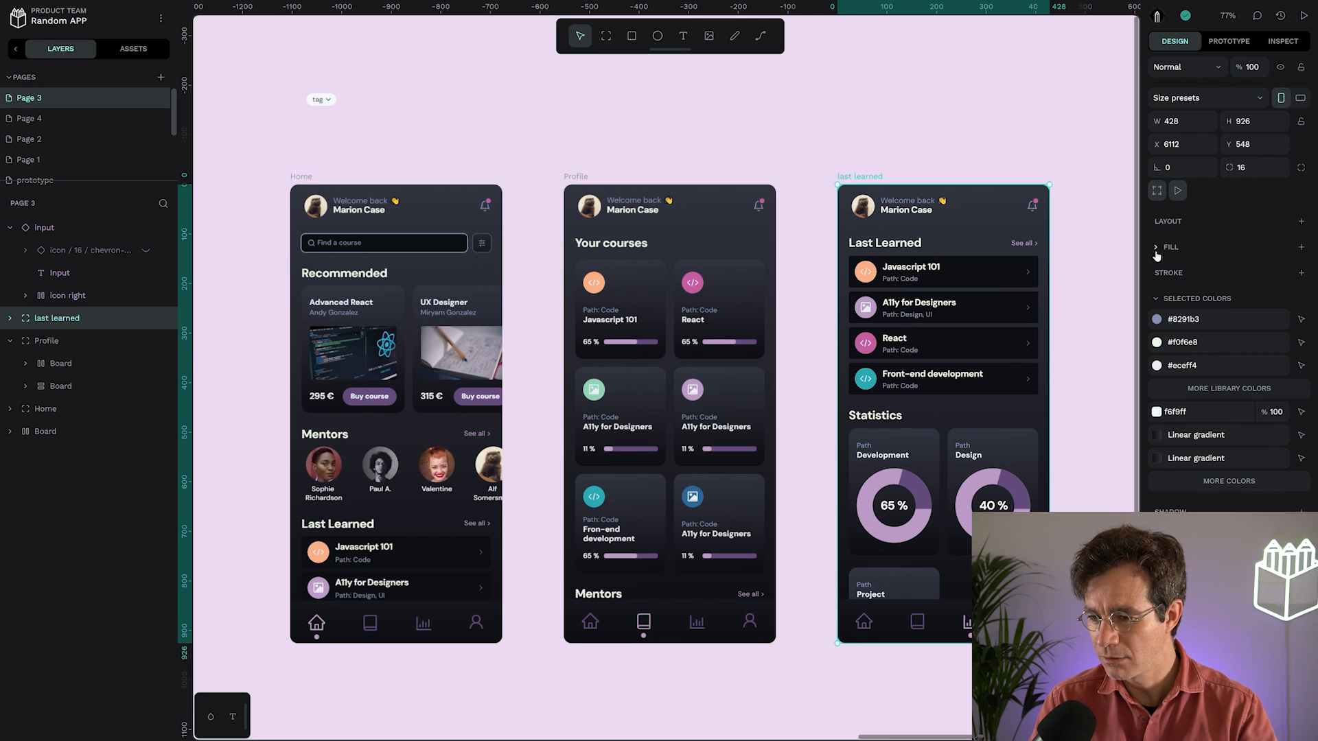
click(1156, 298)
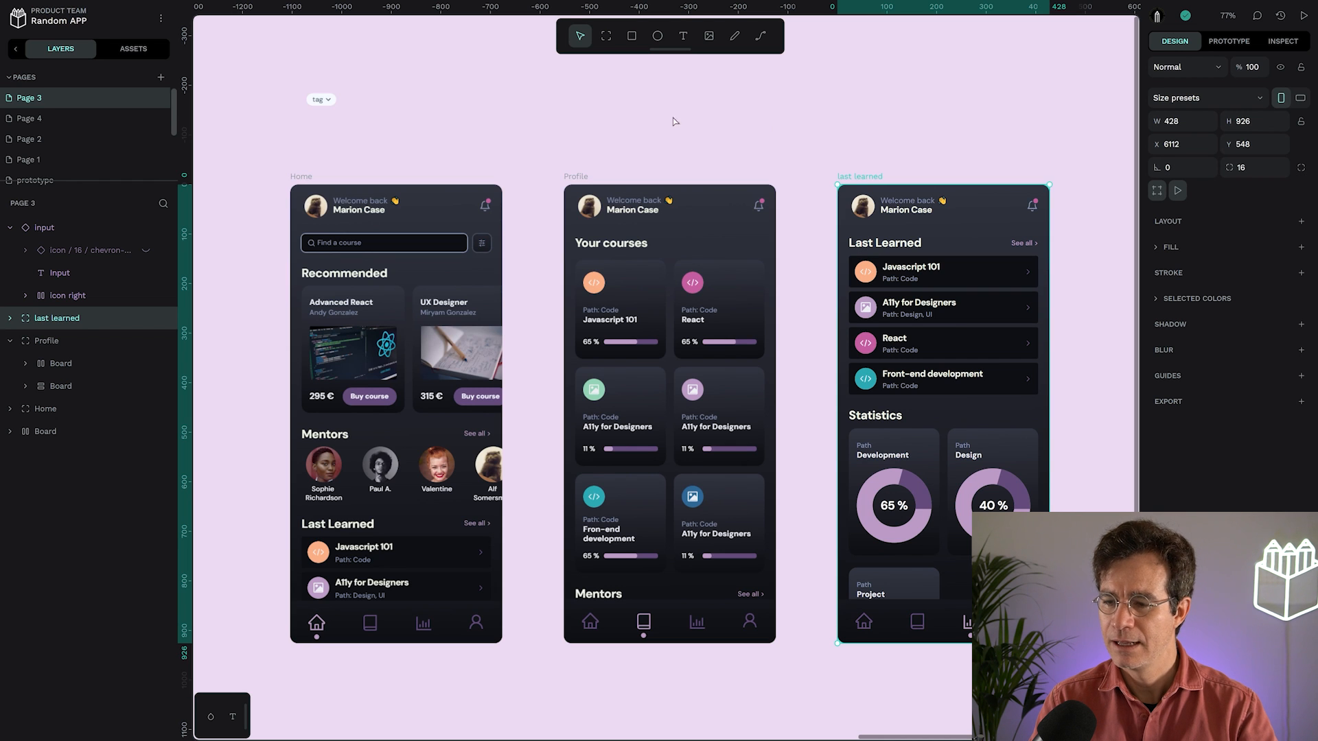
Collapse the Input and Profile layer groups, then reselect Input and last learned.
click(11, 227)
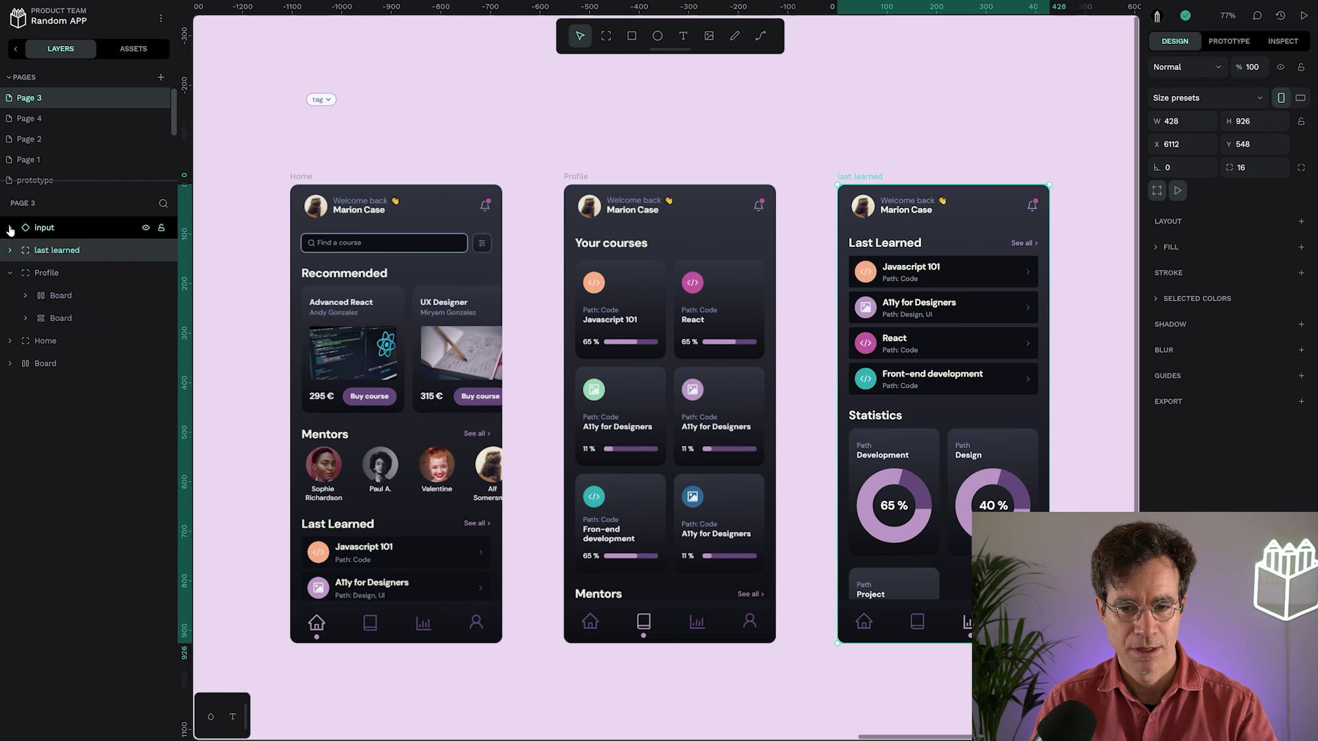
click(8, 273)
mouse_move(63, 228)
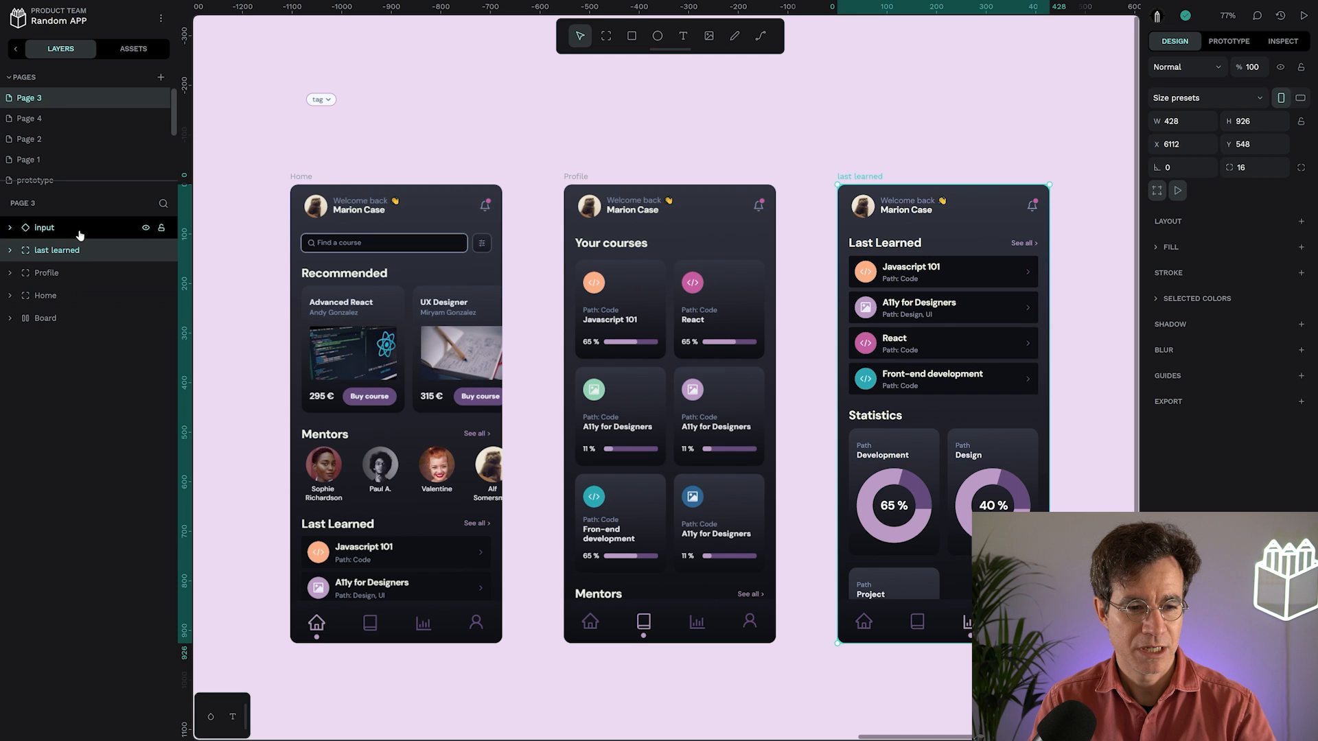
click(73, 237)
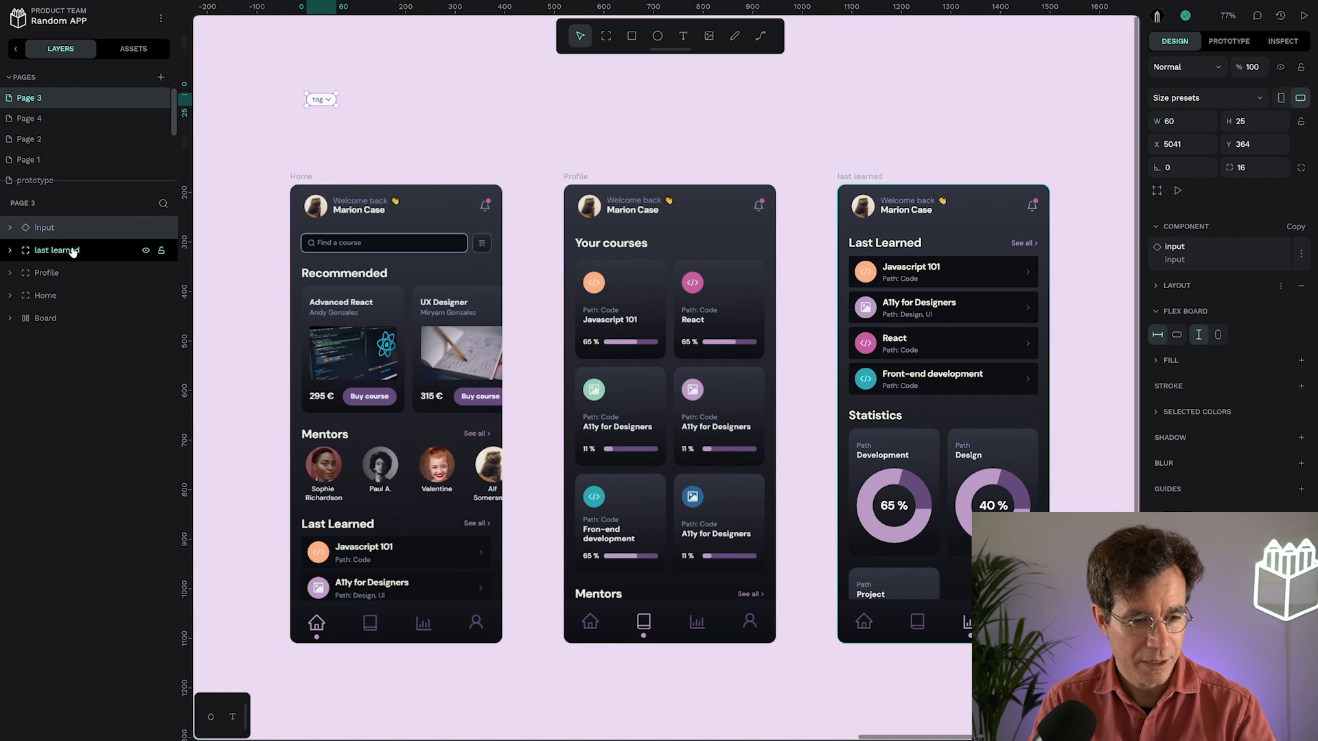
click(71, 251)
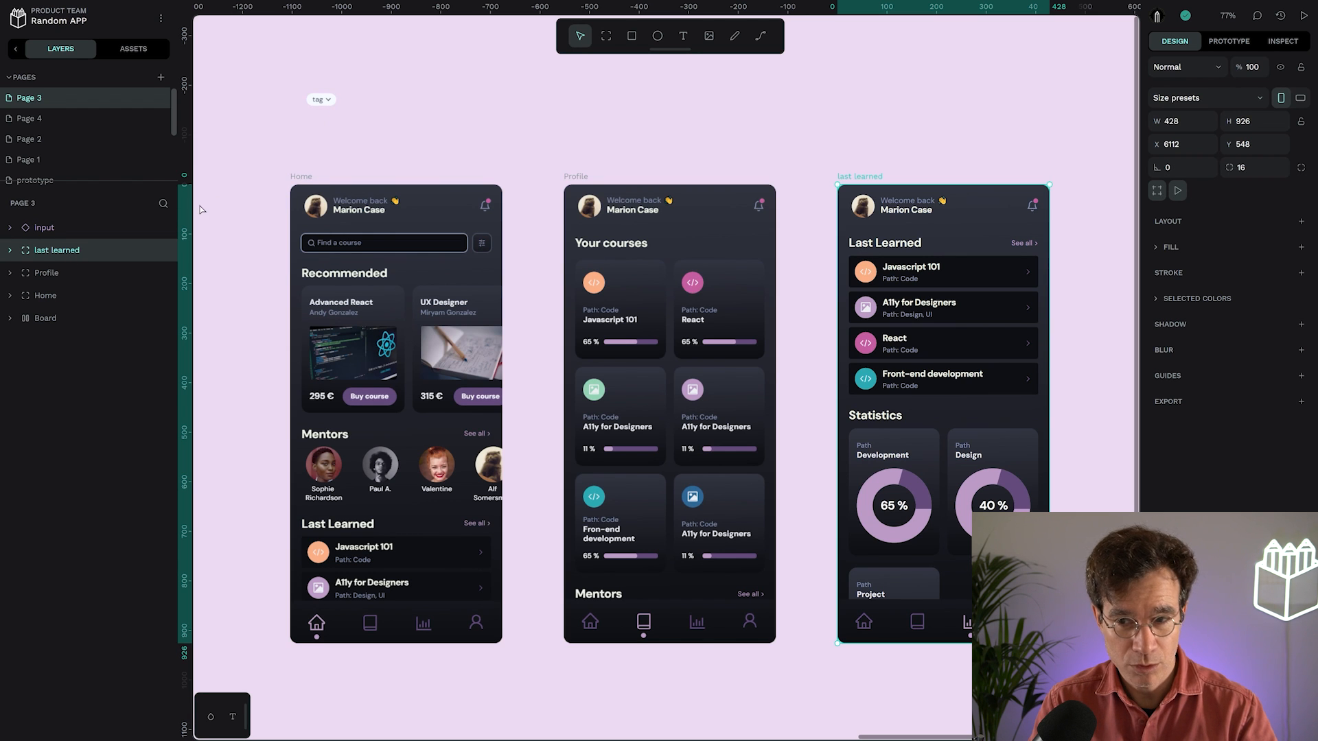
Tab through Profile and Home back to last learned, then into its first child Board.
key(Tab)
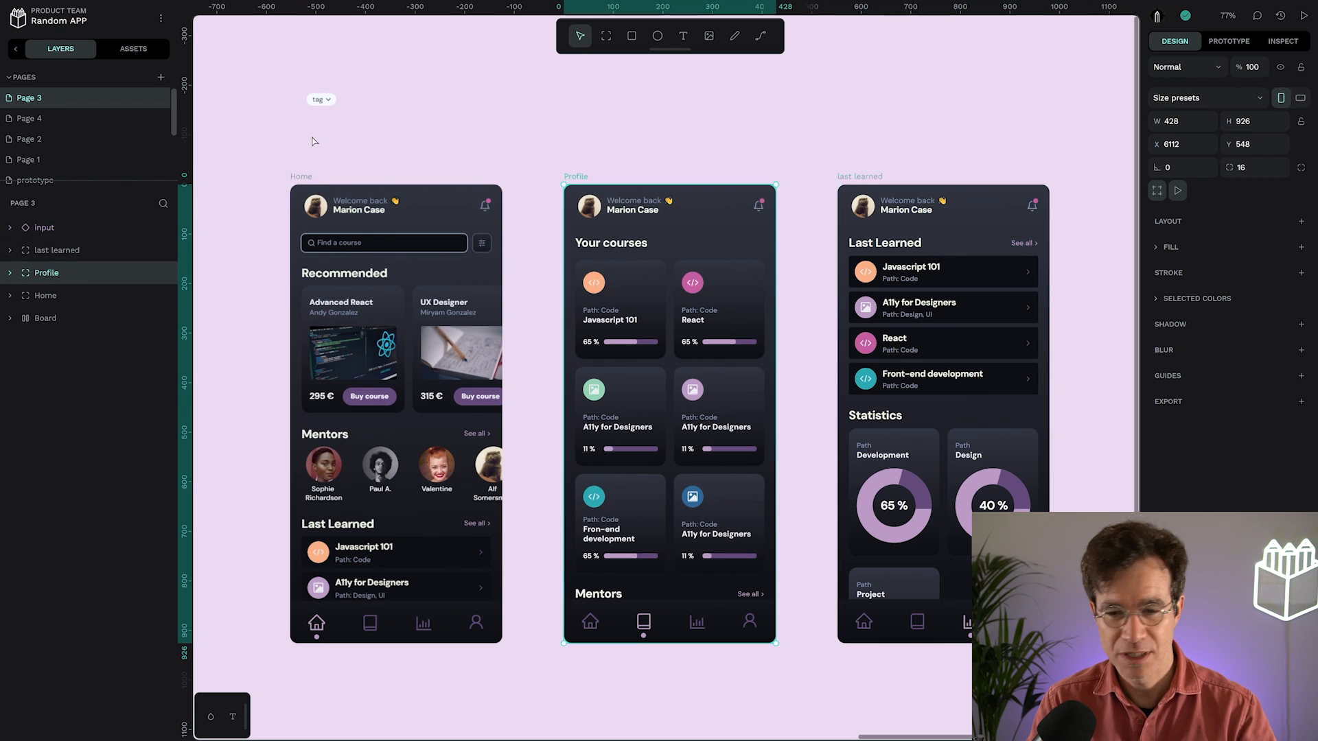
key(Tab)
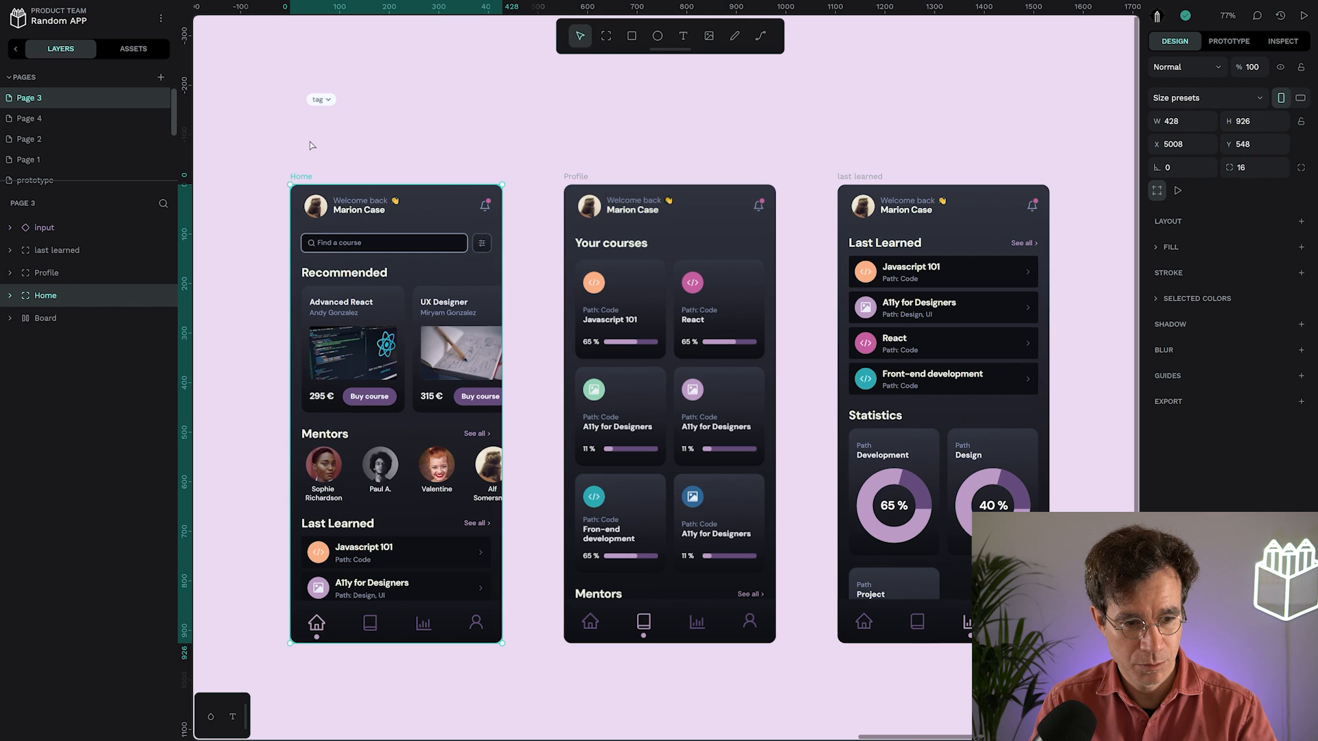
key(shift+Tab)
key(shift+Tab)
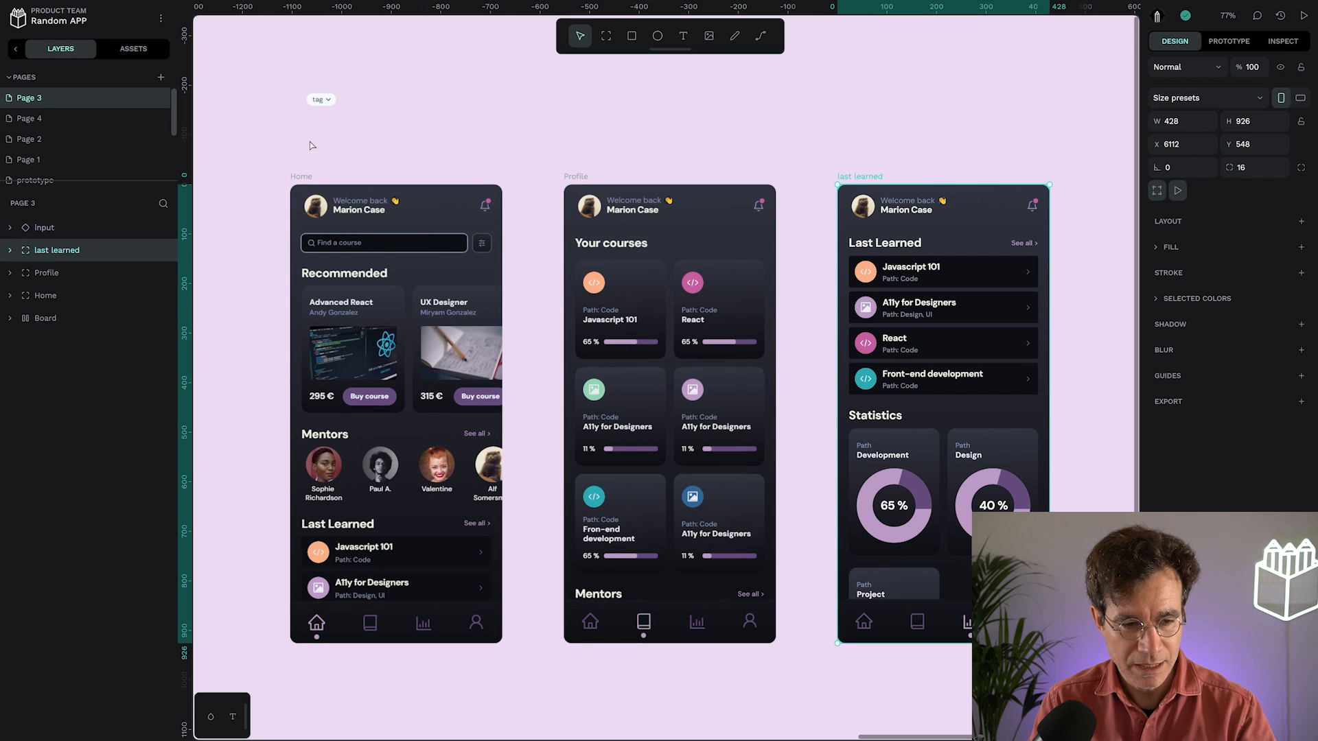
key(Return)
key(shift+Tab)
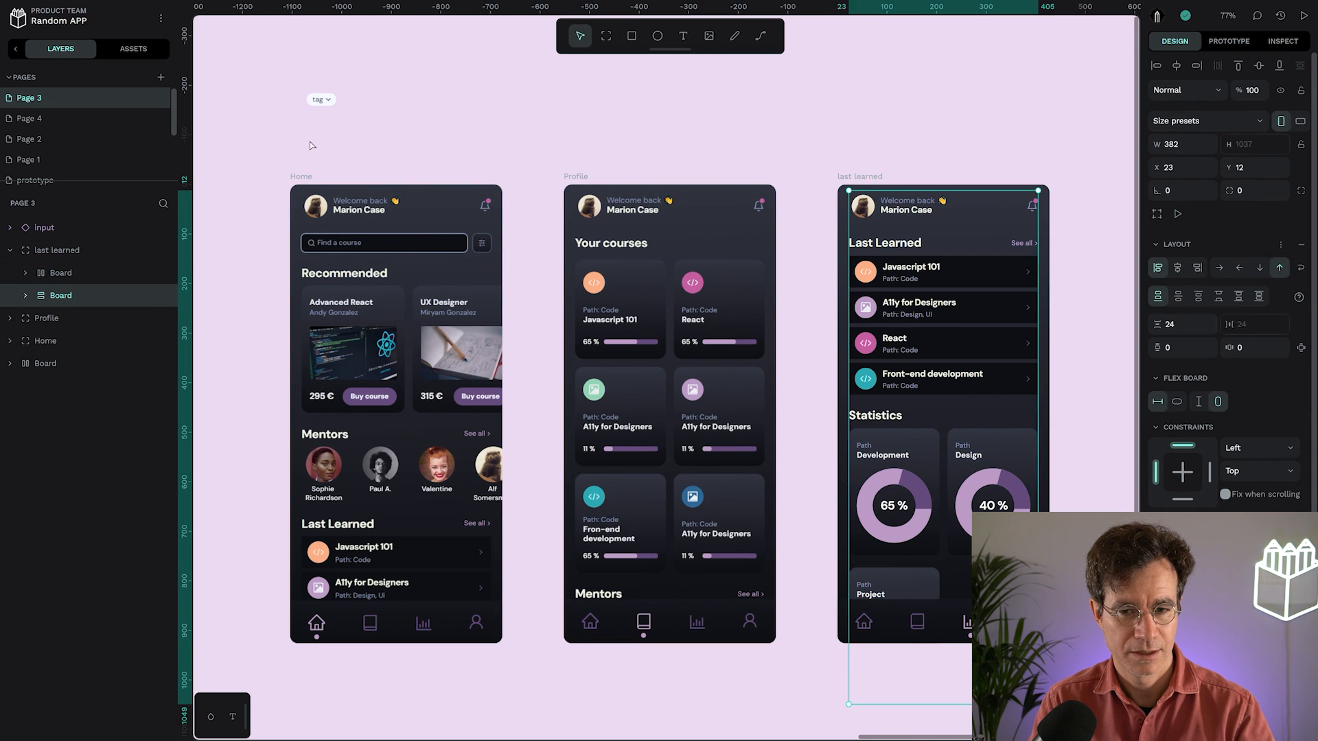